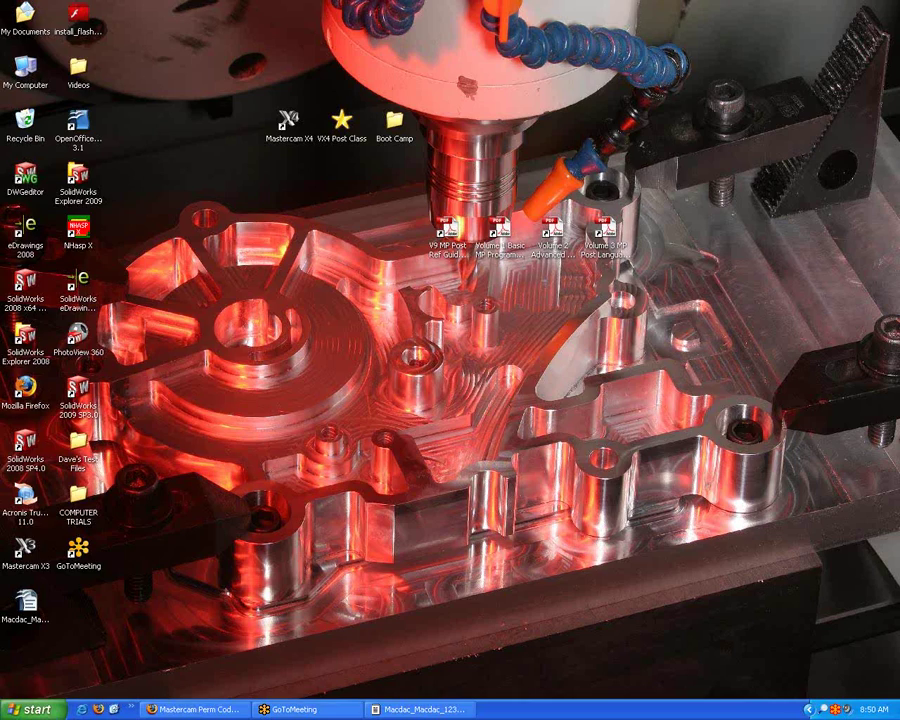
Restore the Mastercam Perm Codes Attached email in Yahoo! Mail and read through its instructions.
left_click(172, 708)
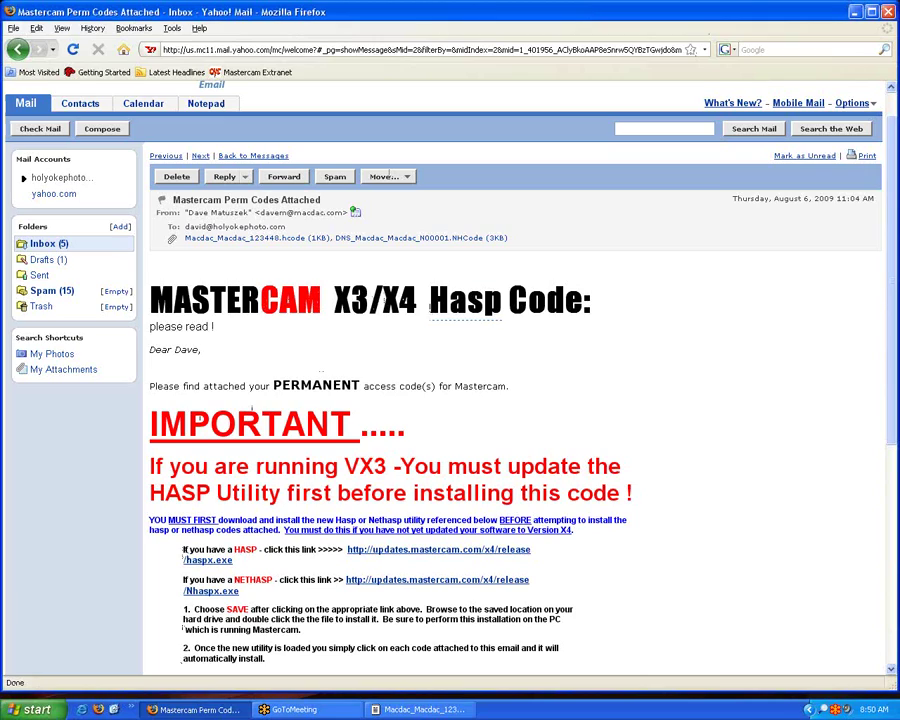
scroll(344, 263, "down", 2)
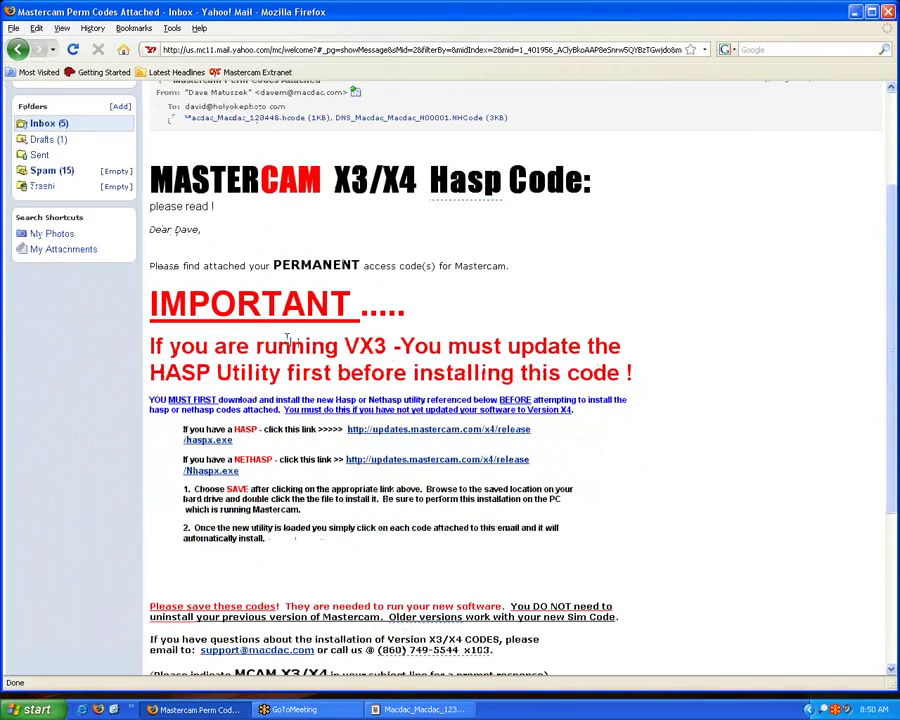
scroll(481, 292, "down", 1)
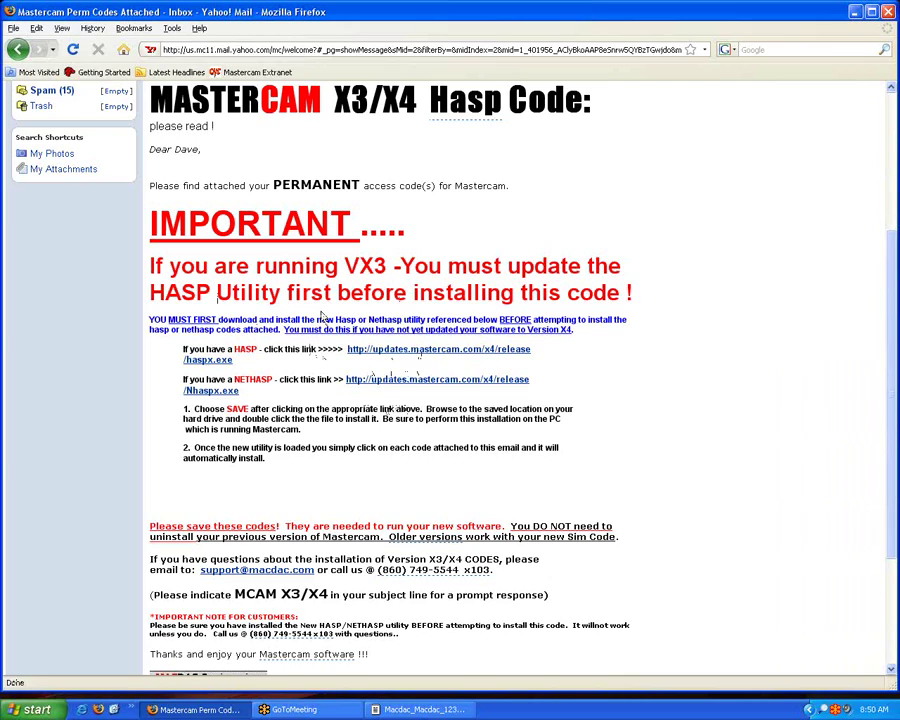
scroll(322, 316, "up", 4)
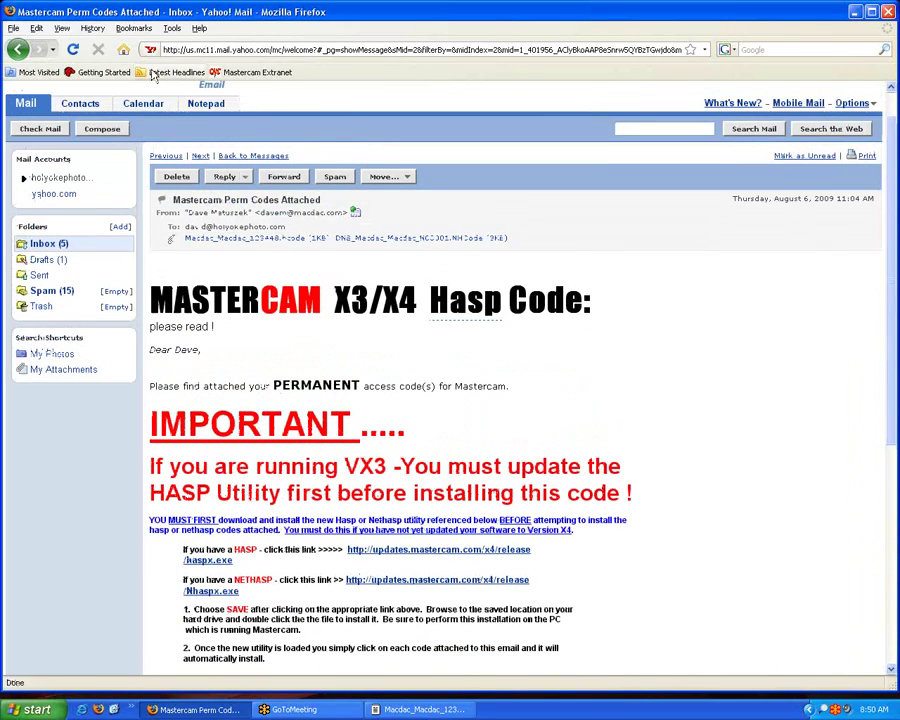
Save the Macdac_Macdac_123448.hcode attachment to disk and clear it from the Downloads list.
left_click(254, 240)
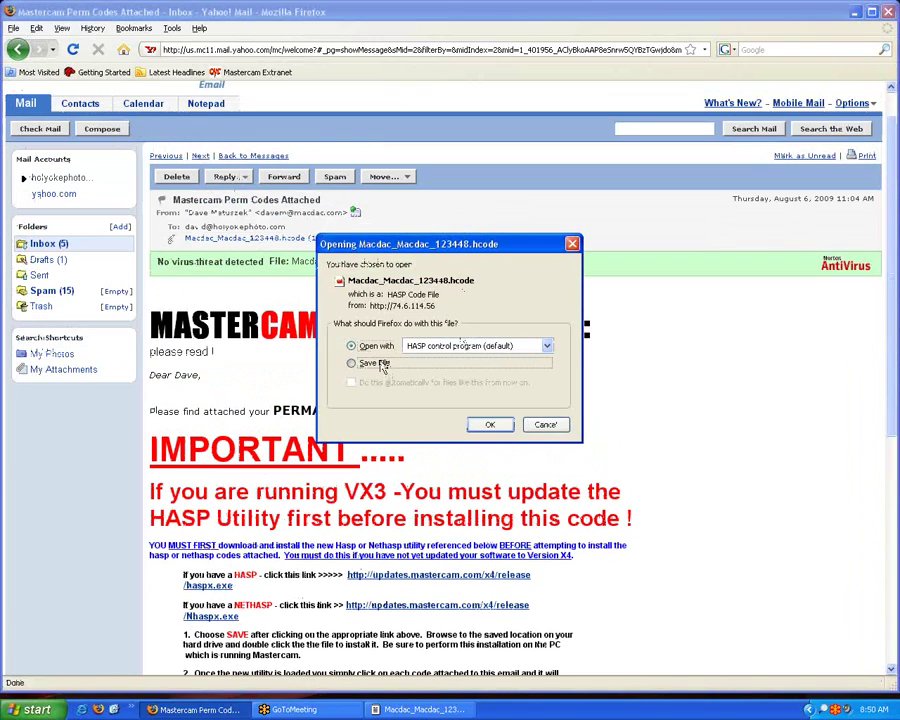
left_click(351, 363)
left_click(488, 424)
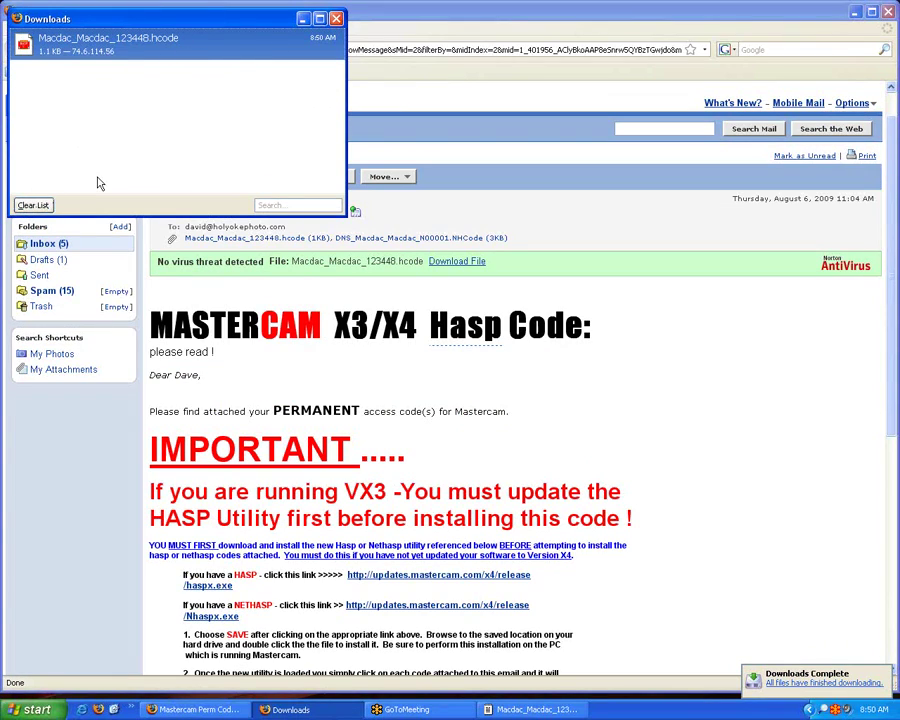
left_click(22, 203)
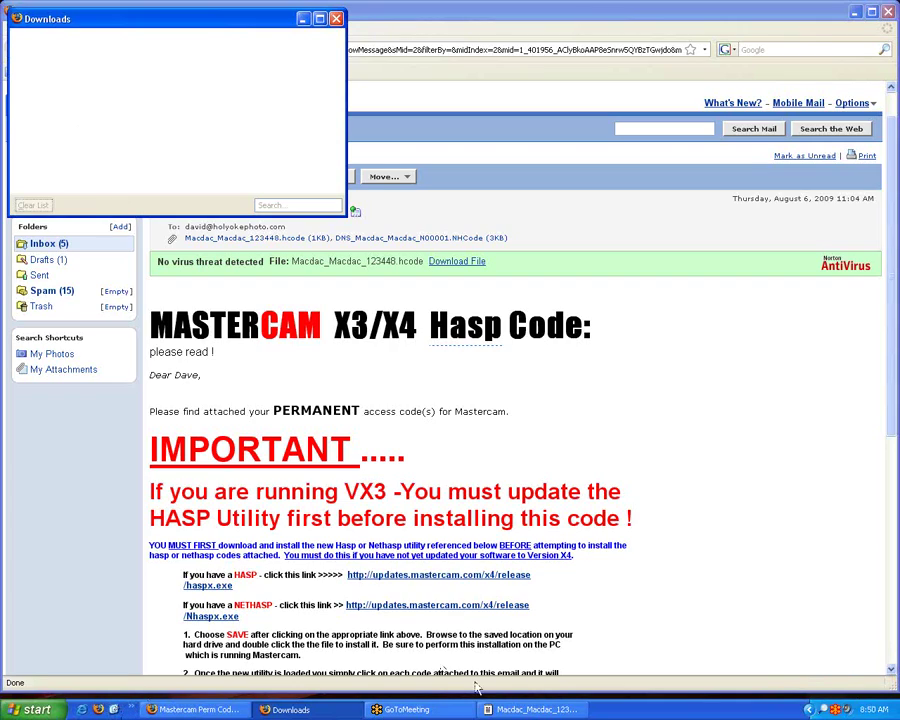
left_click(336, 18)
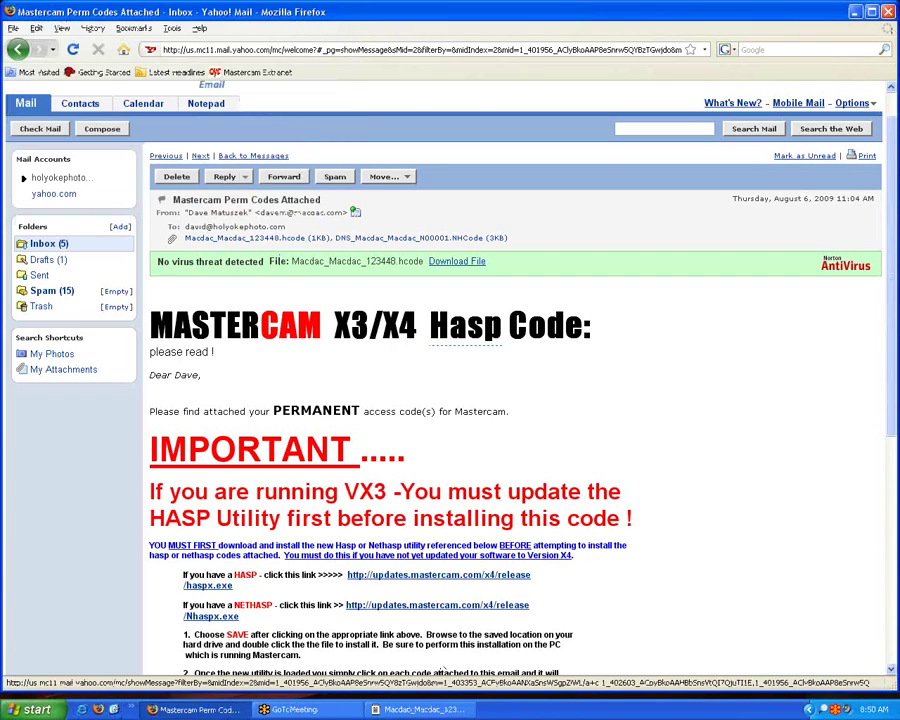
Run the downloaded .hcode file from the desktop to update HASP #123448, then dismiss the success message.
left_click(856, 13)
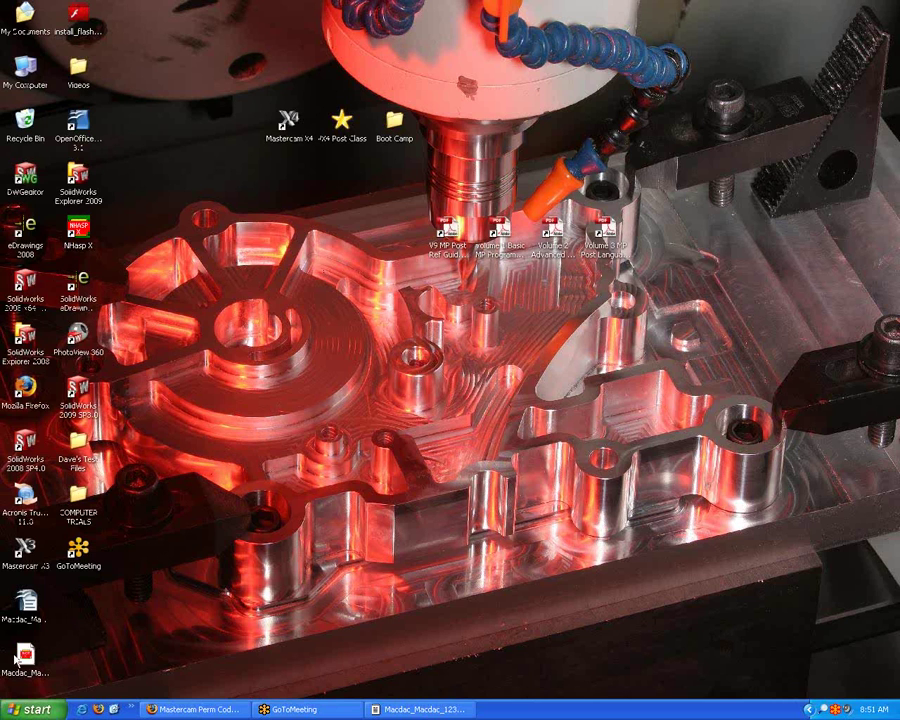
left_click_drag(25, 655, 342, 232)
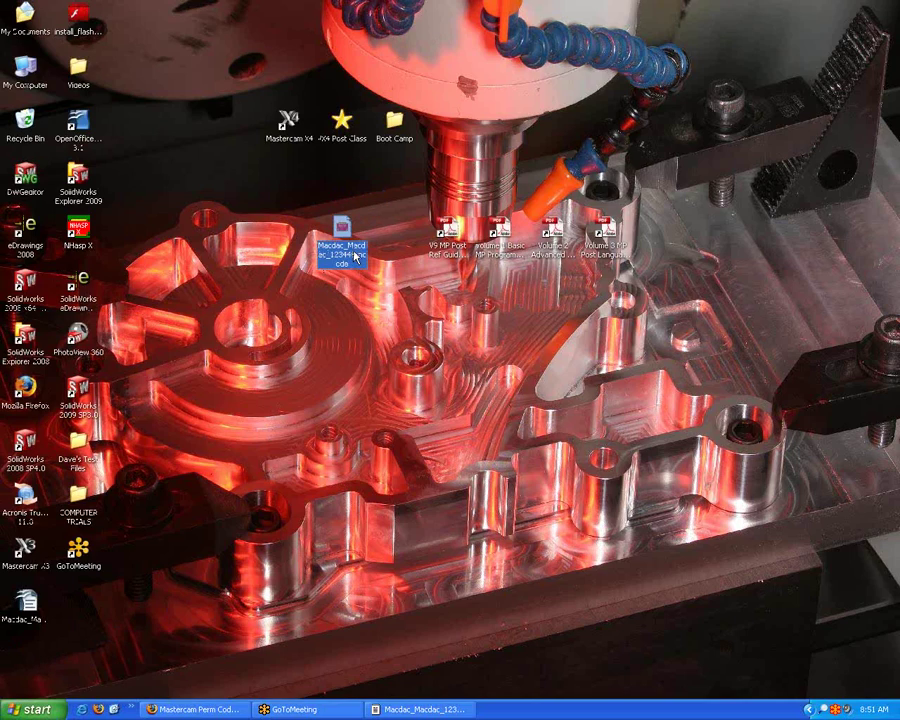
double_click(355, 256)
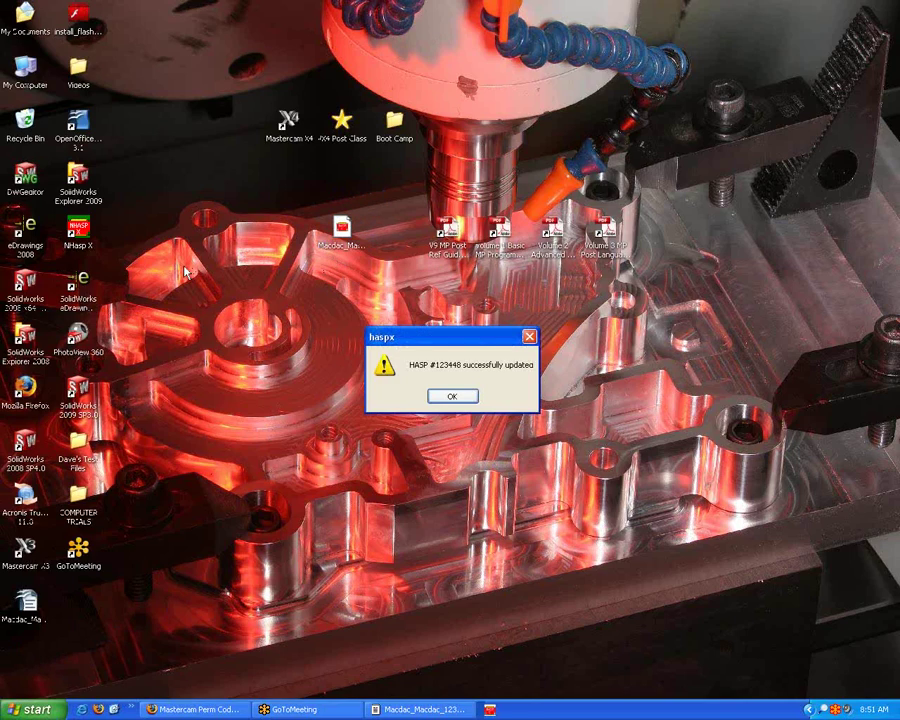
left_click_drag(391, 336, 388, 195)
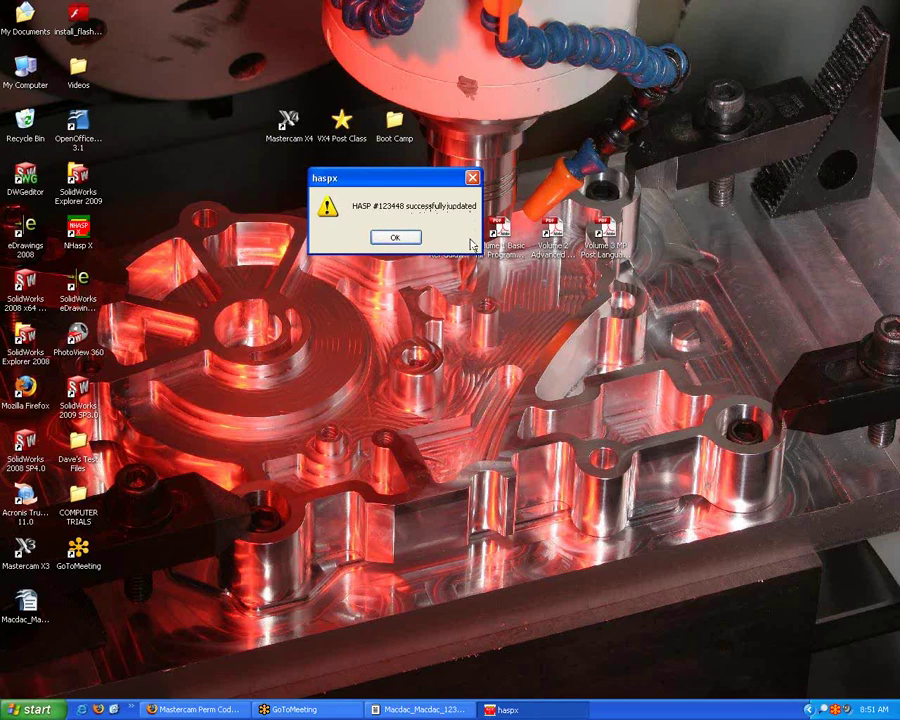
left_click(397, 237)
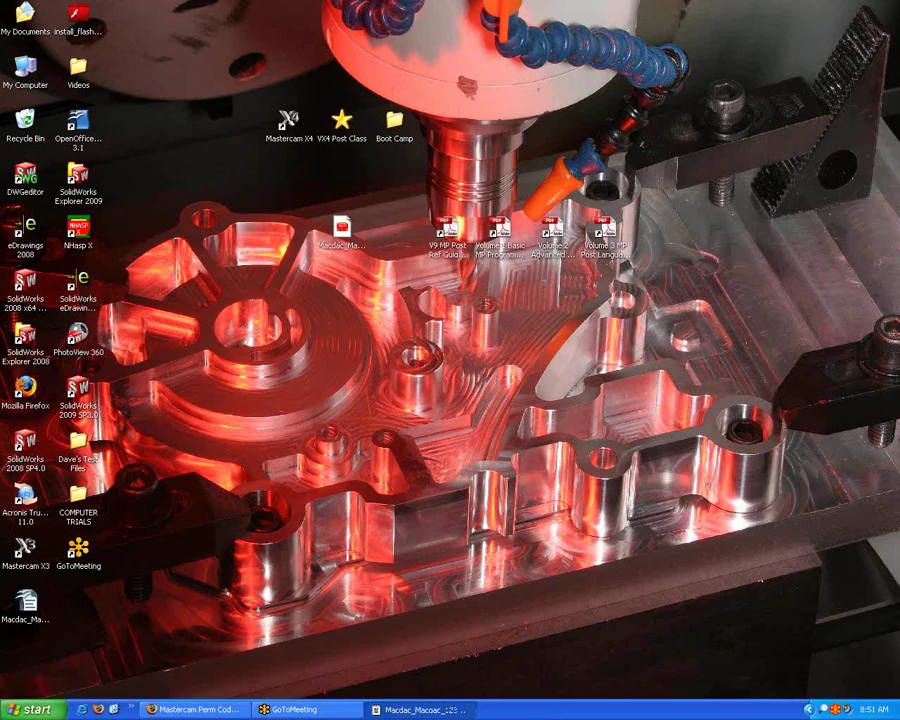
Launch Hasp X from the Mastercam X4 program group.
left_click(35, 709)
left_click(57, 657)
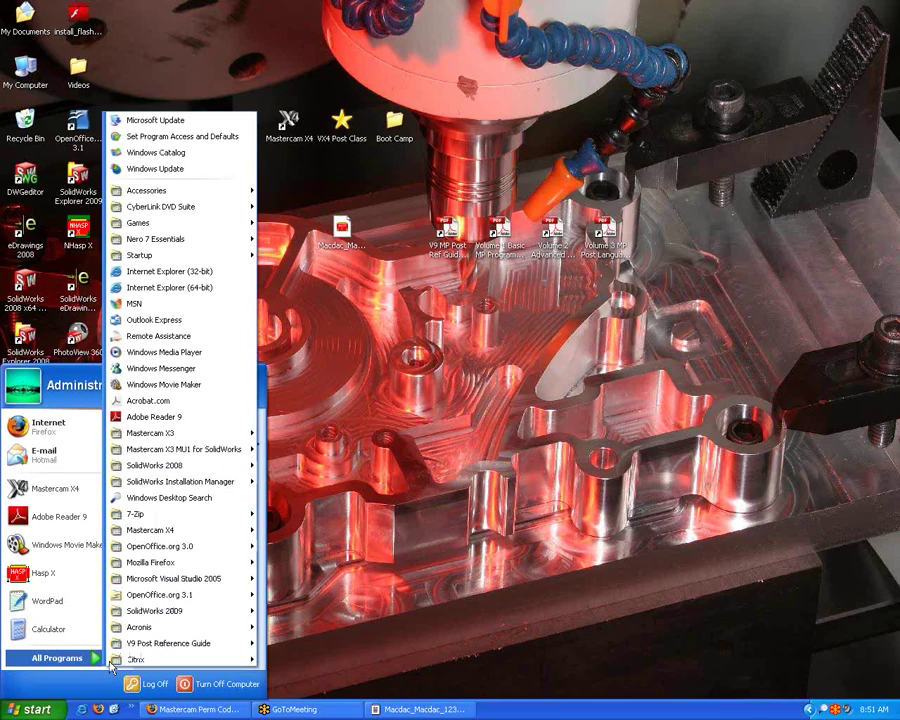
mouse_move(190, 530)
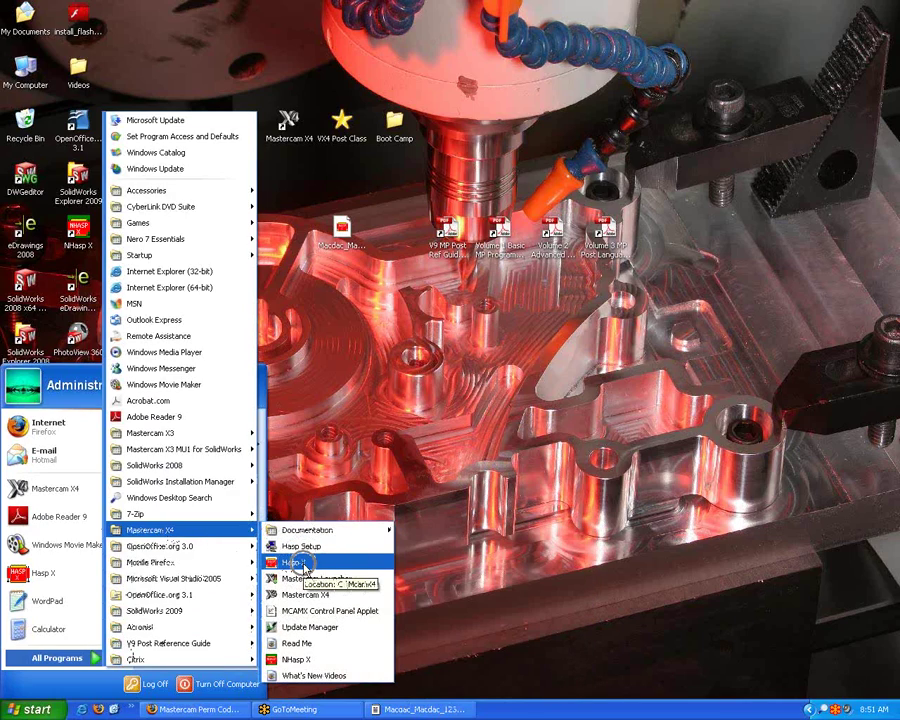
left_click(304, 566)
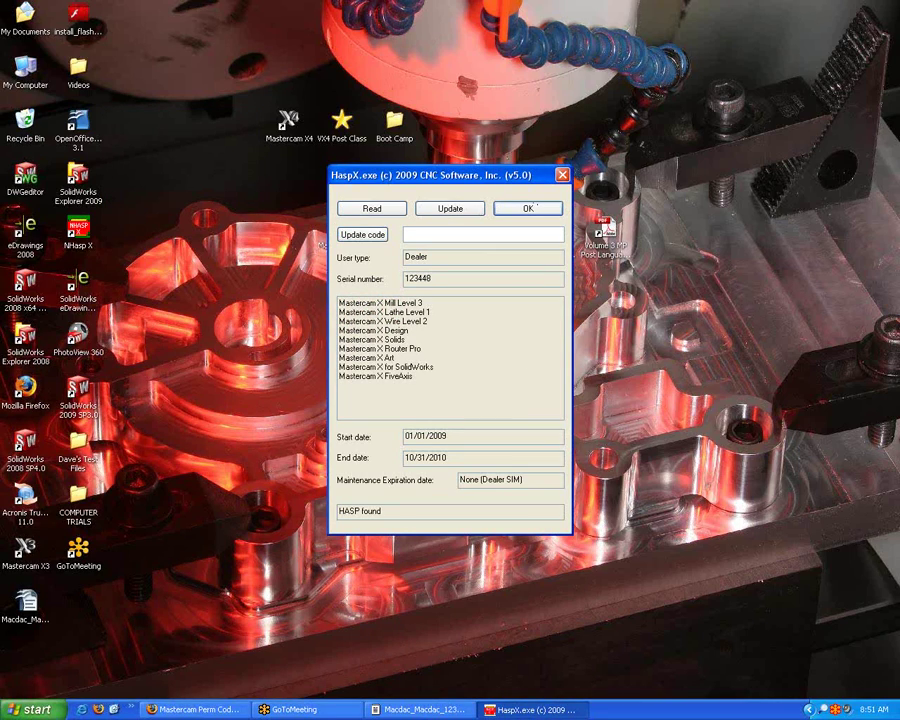
Load Macdac_Macdac_123448.hcode from the Desktop into the update code field and review the code.
left_click(350, 235)
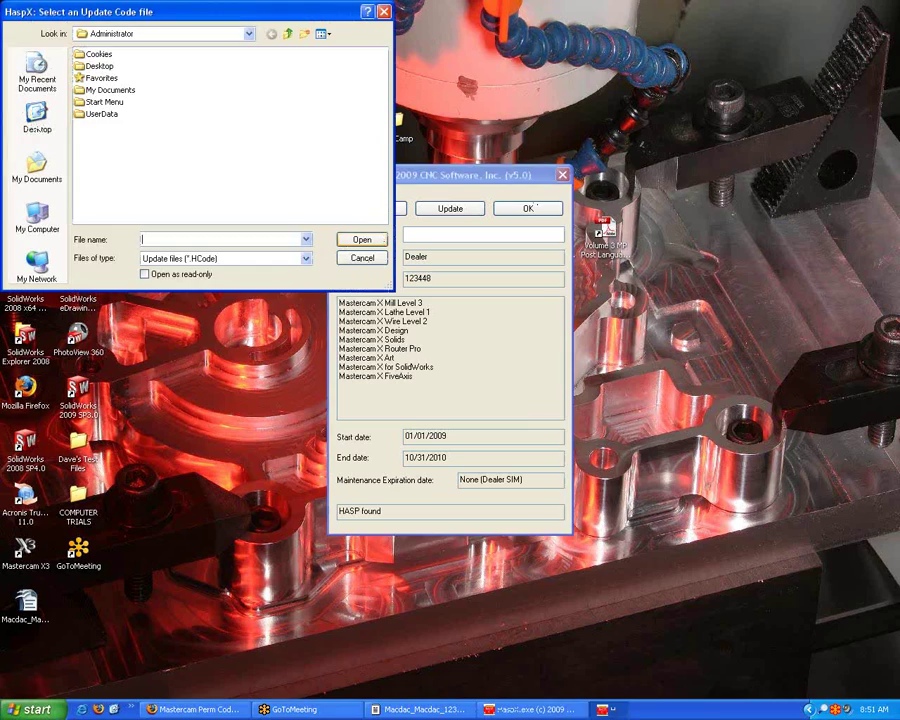
left_click(36, 120)
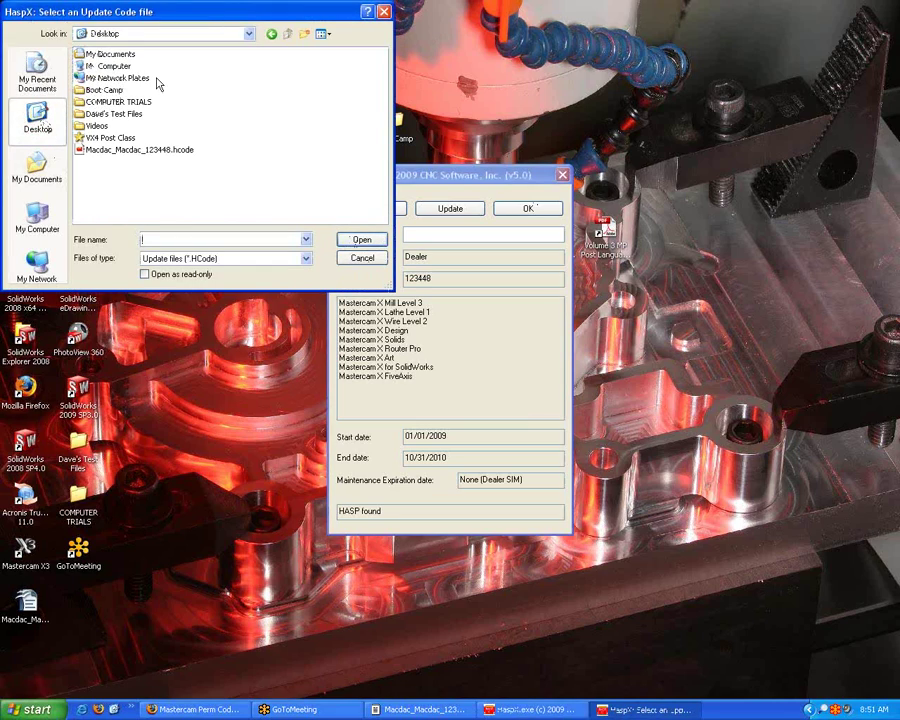
left_click(162, 150)
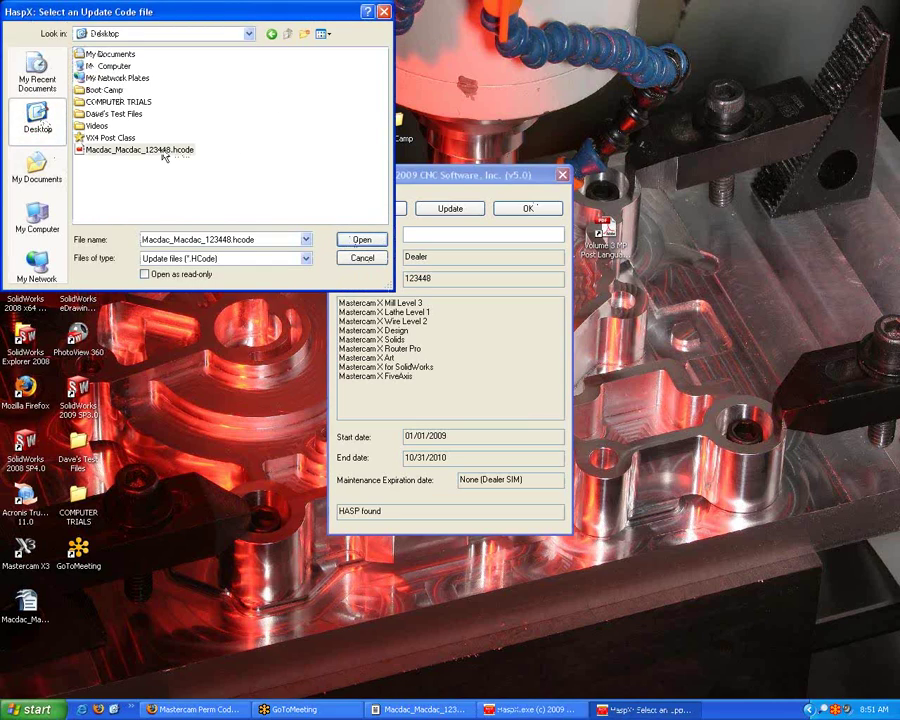
left_click(366, 243)
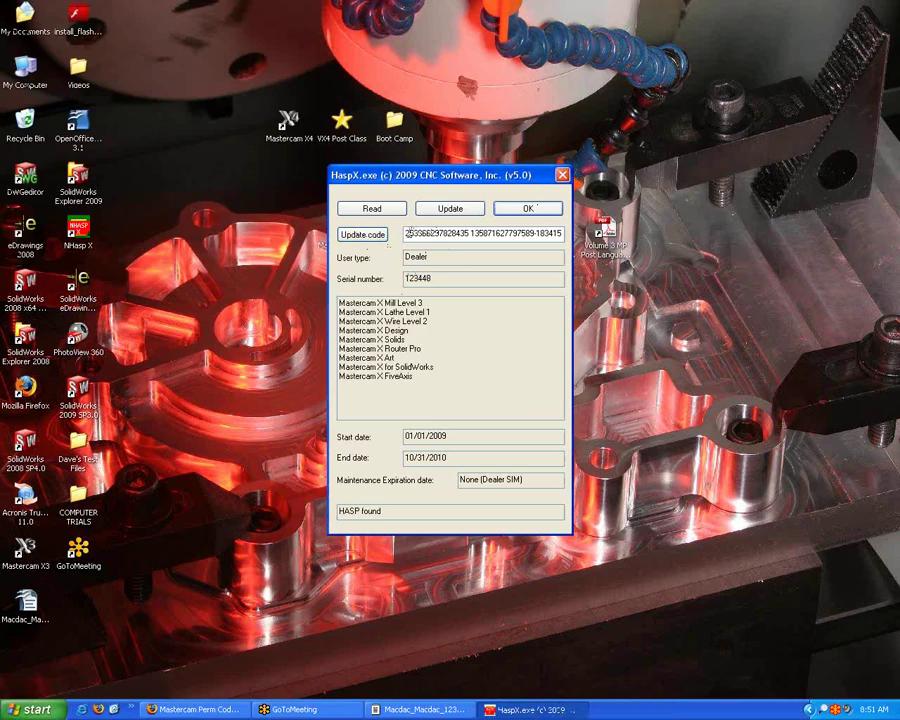
left_click_drag(408, 233, 562, 233)
key("Home")
Close HaspX without updating and relaunch Hasp X from the Mastercam X4 group.
left_click(531, 211)
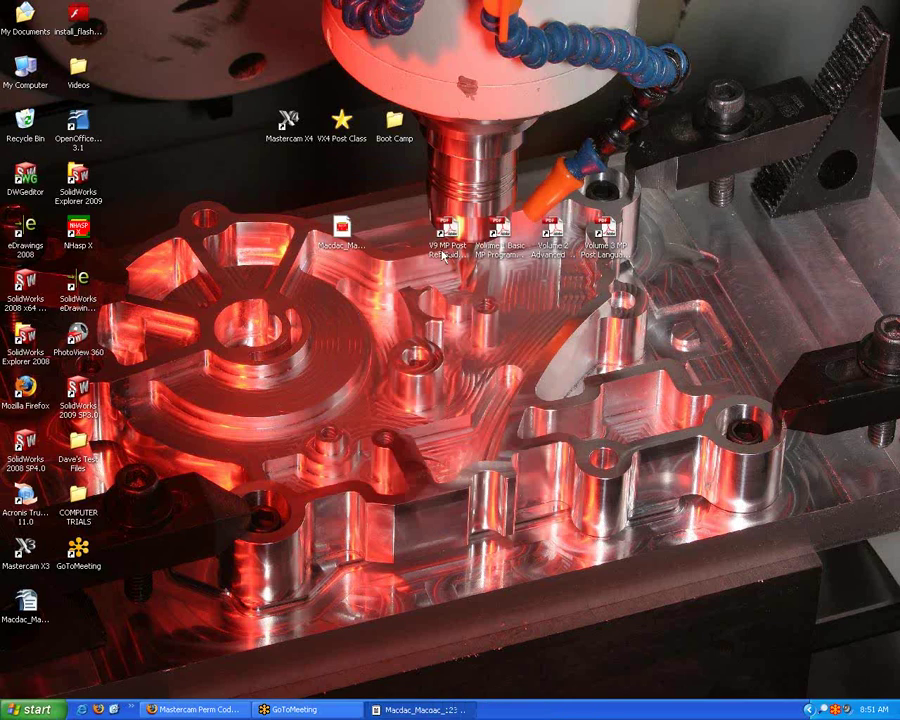
left_click(37, 709)
left_click(73, 662)
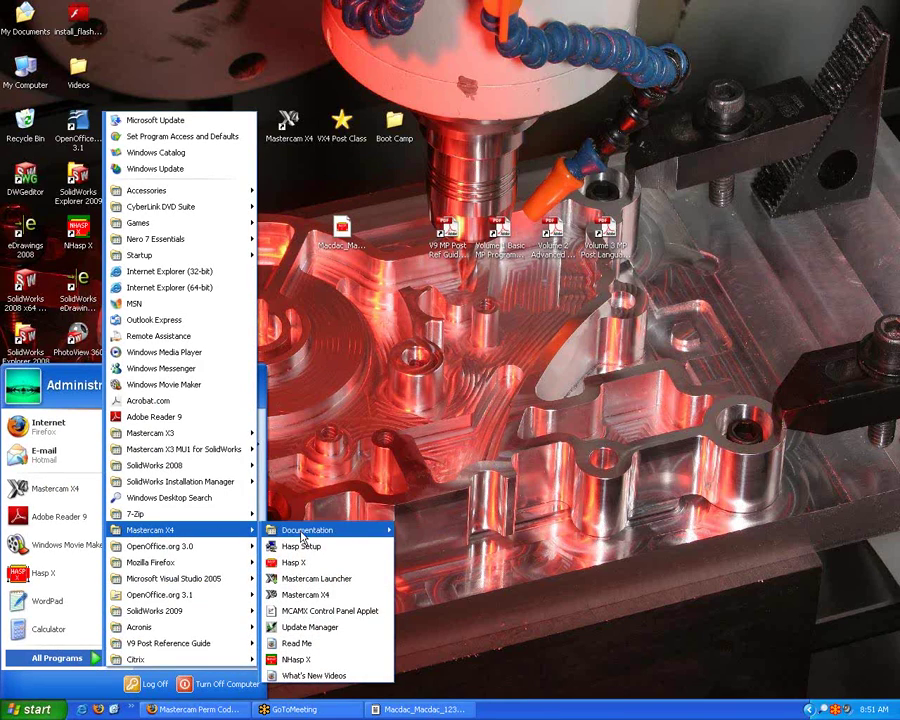
left_click(300, 562)
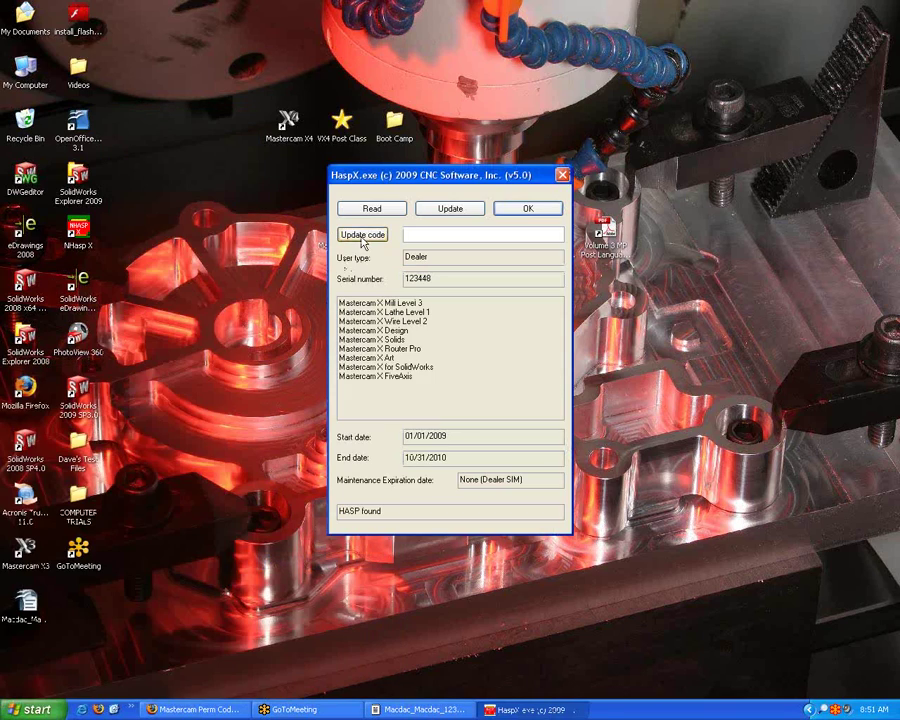
Load the desktop .hcode file, apply the update to the HASP key, and close HaspX.
left_click(363, 238)
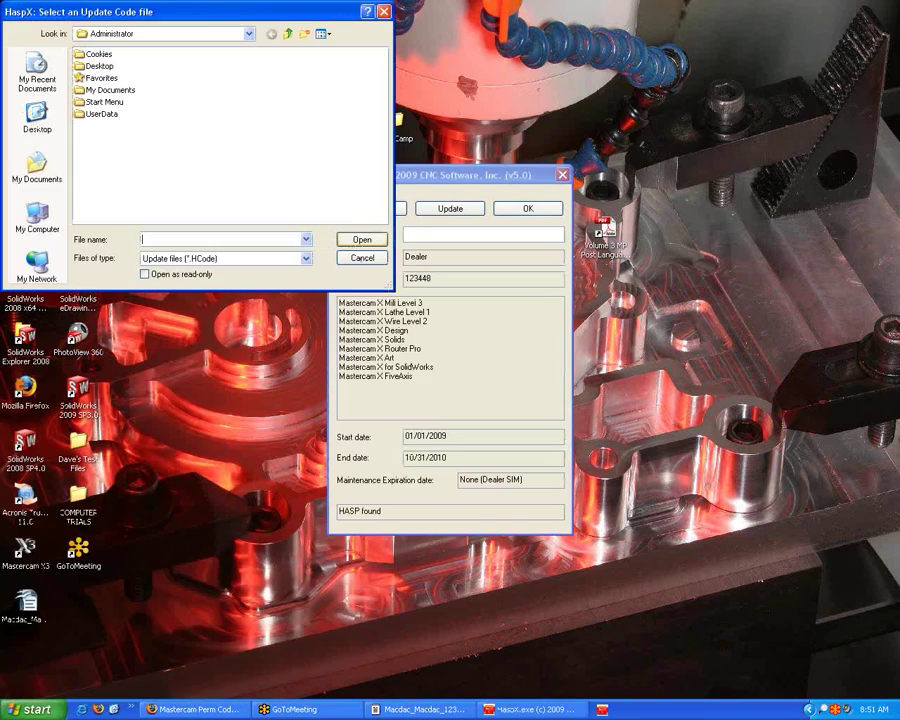
left_click(37, 118)
double_click(130, 170)
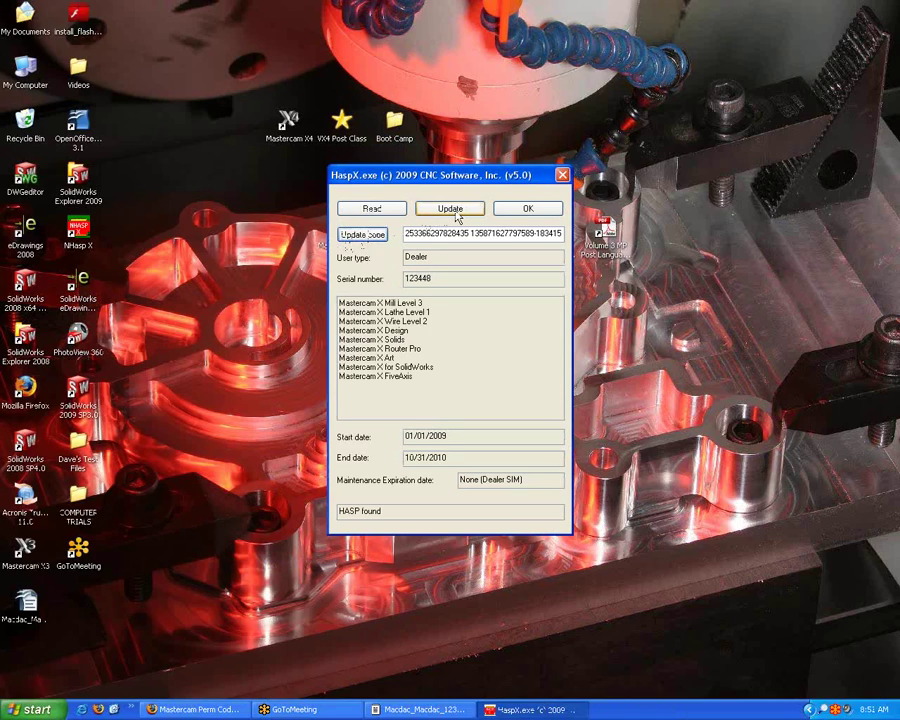
left_click(452, 211)
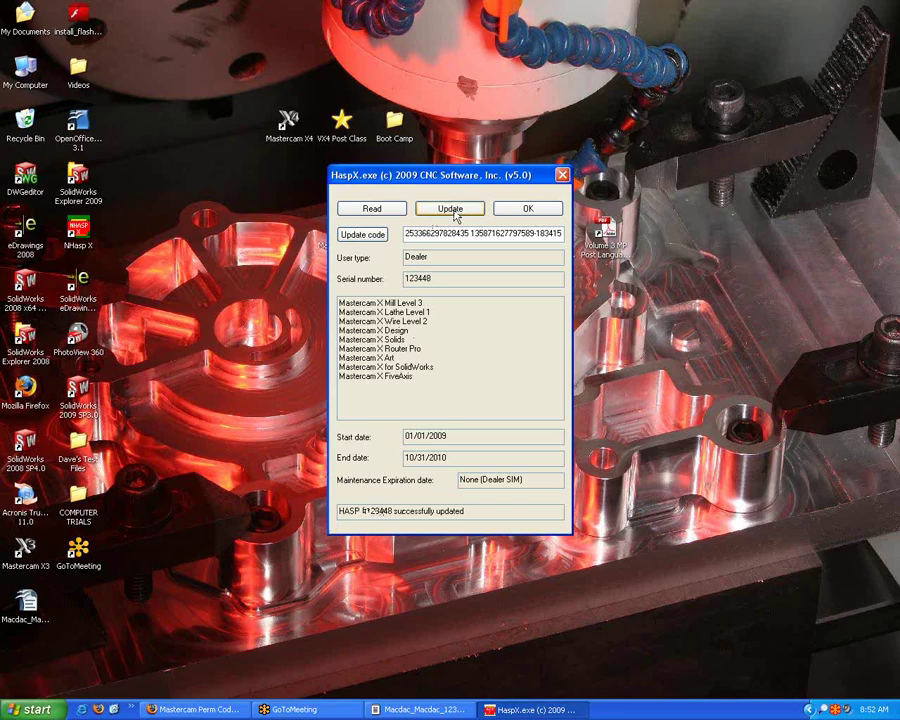
left_click(525, 209)
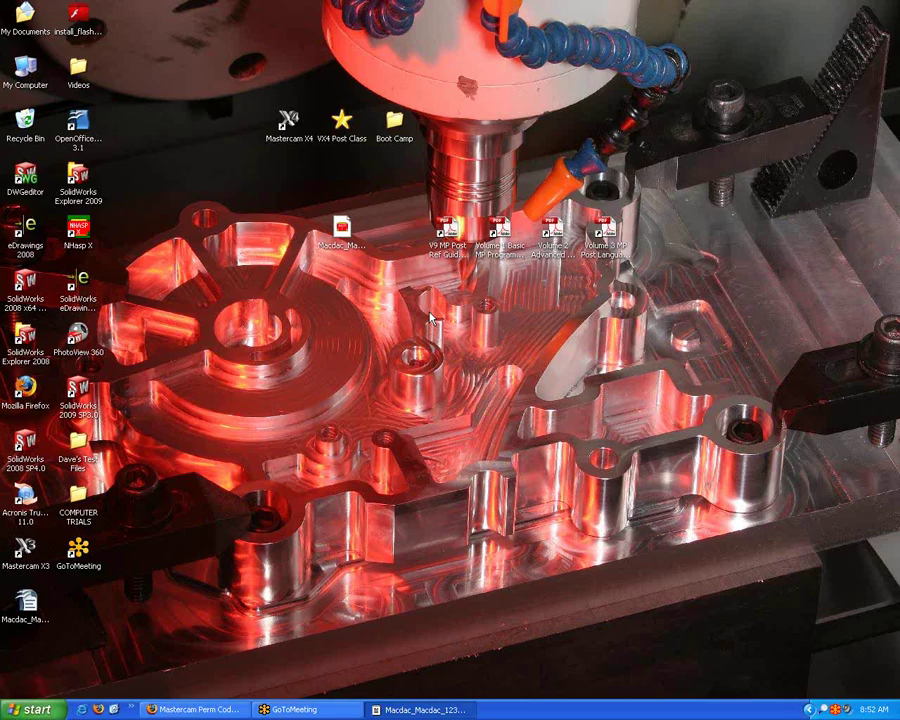
Restore the WordPad update-code document and bring up the Start menu.
left_click(420, 709)
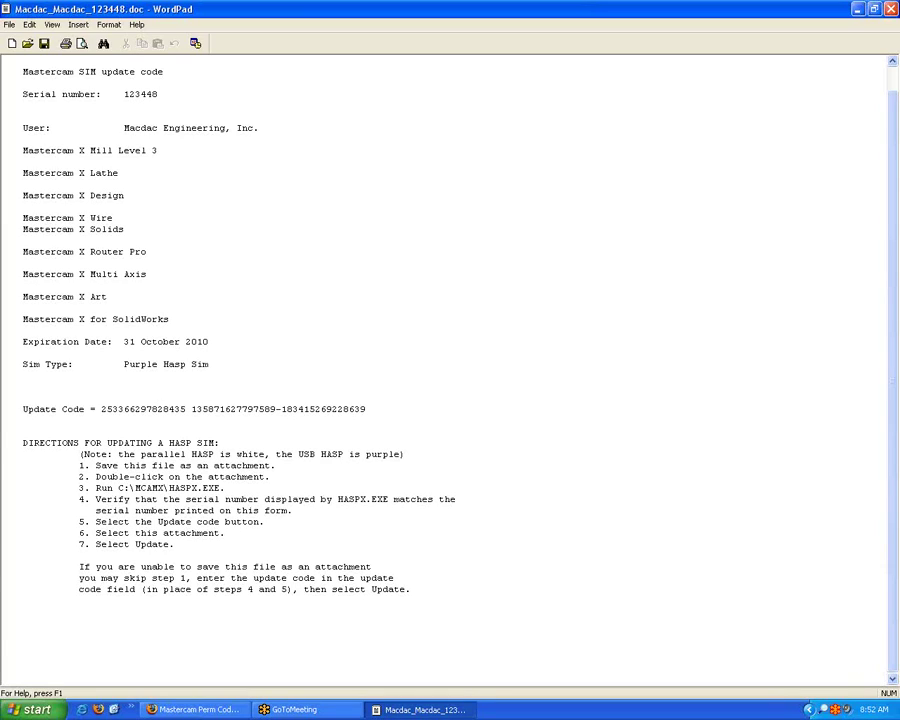
key("super")
Relaunch Hasp X beside the WordPad document and type the first digits of the update code.
left_click(85, 664)
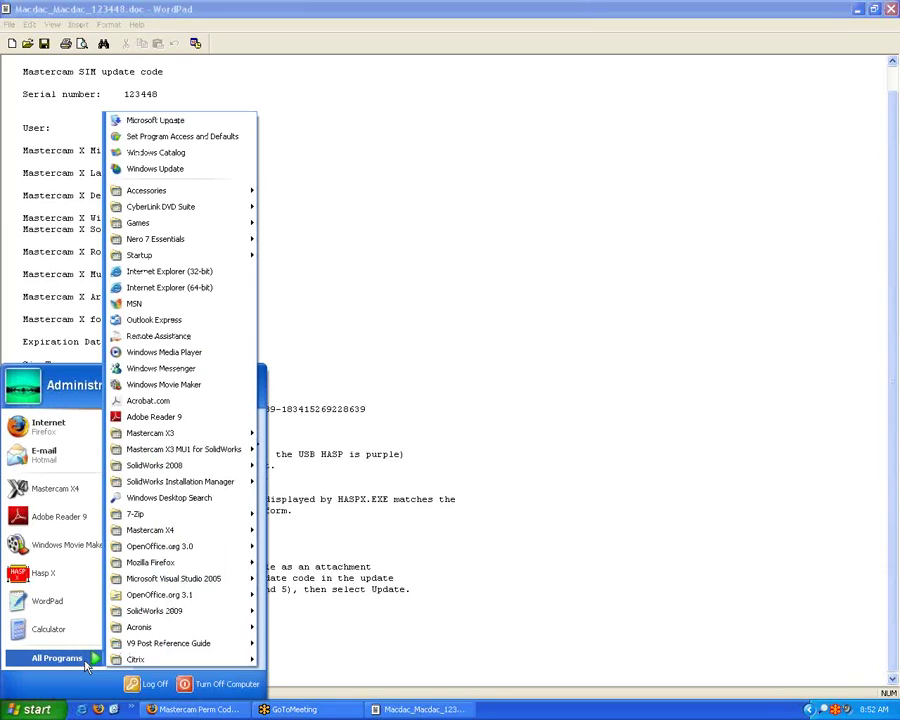
mouse_move(228, 533)
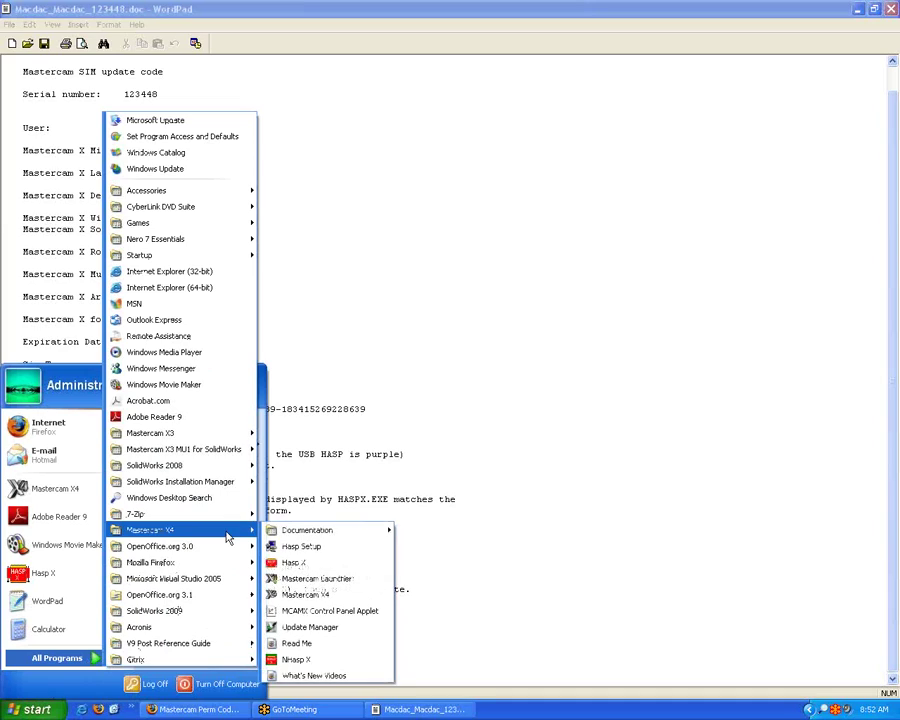
left_click(296, 562)
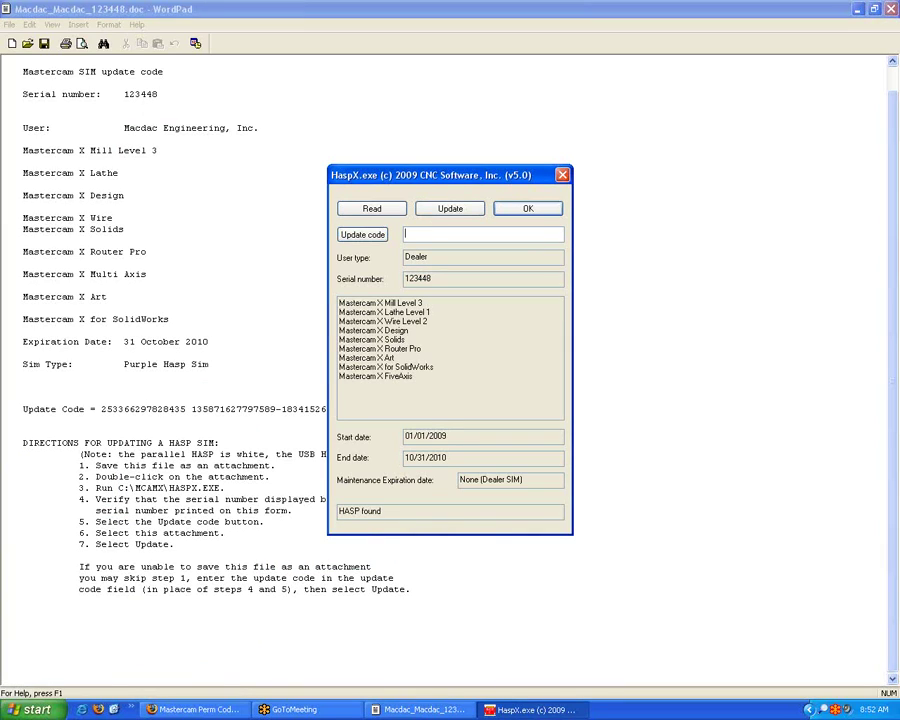
left_click_drag(441, 178, 553, 73)
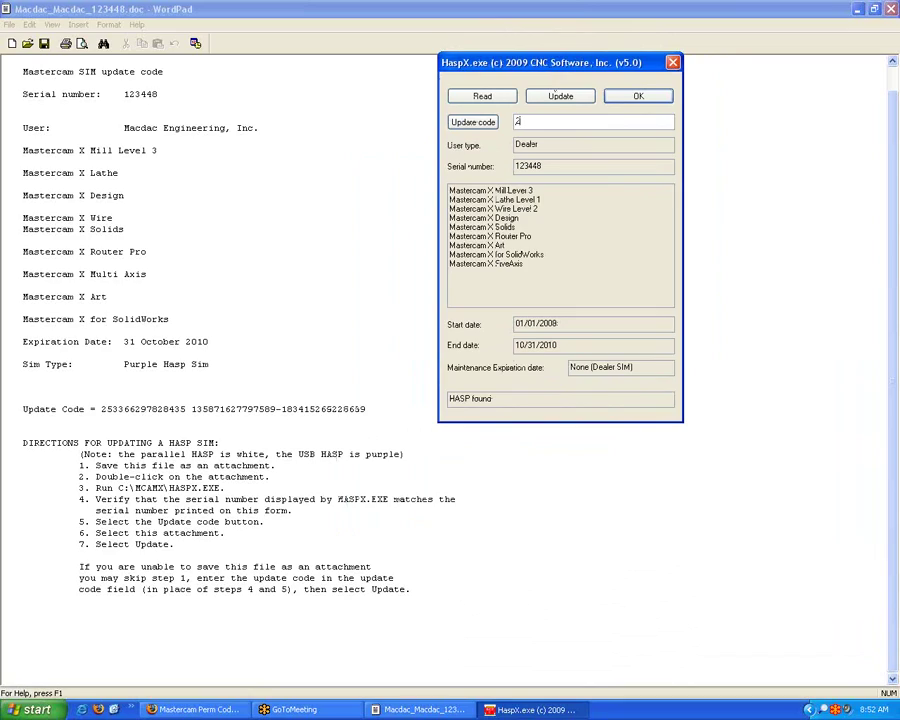
Try the update with the partial code, triggering the 'Cannot update this HASP - check the serial number' error.
left_click(571, 101)
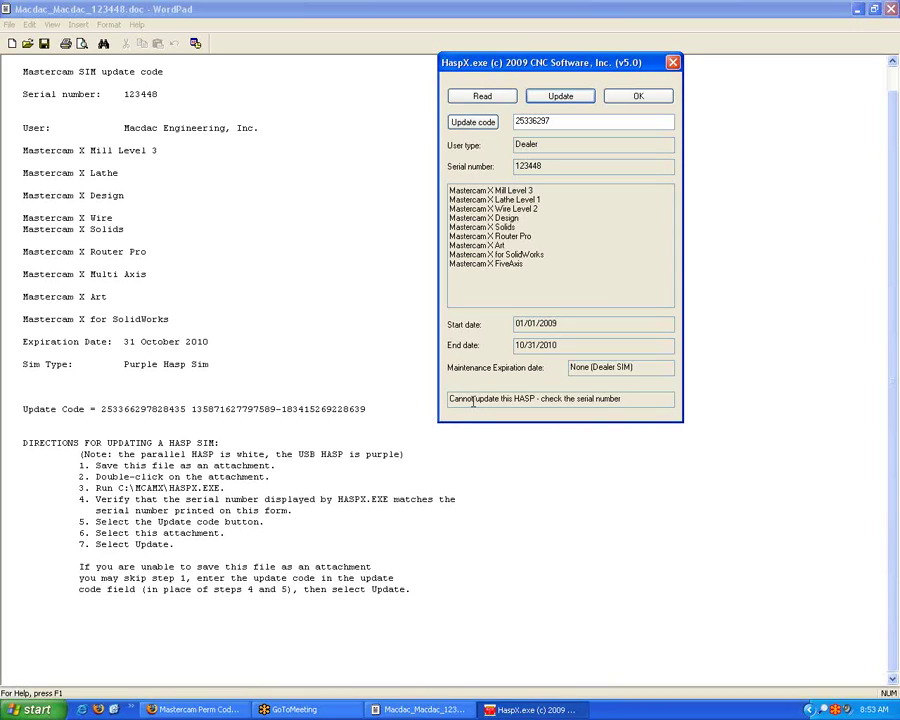
Dismiss HaspX and exit WordPad, leaving only the desktop.
left_click(640, 97)
left_click(8, 24)
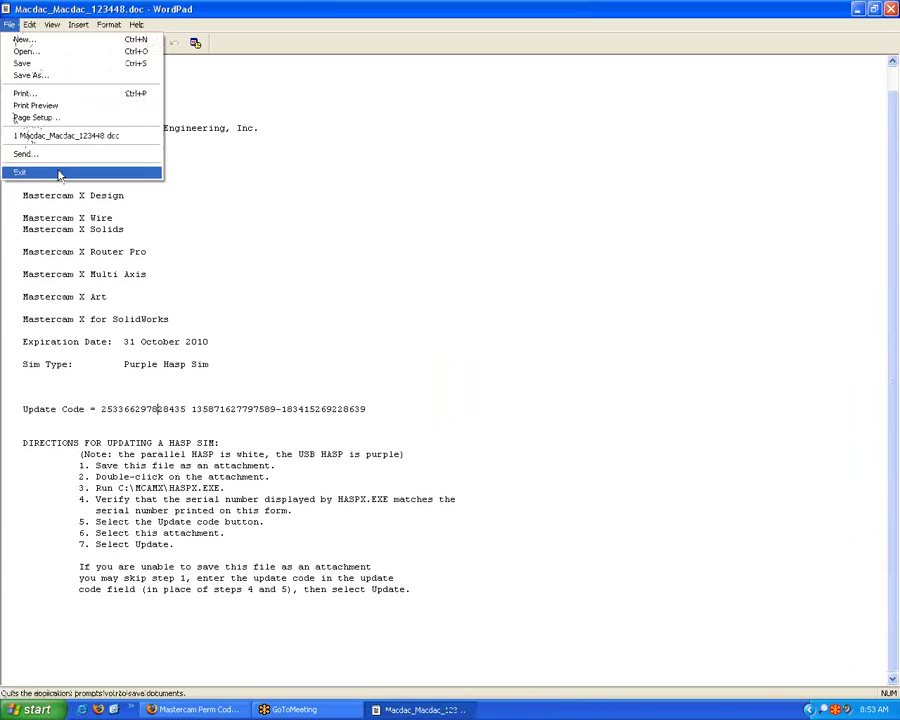
left_click(59, 175)
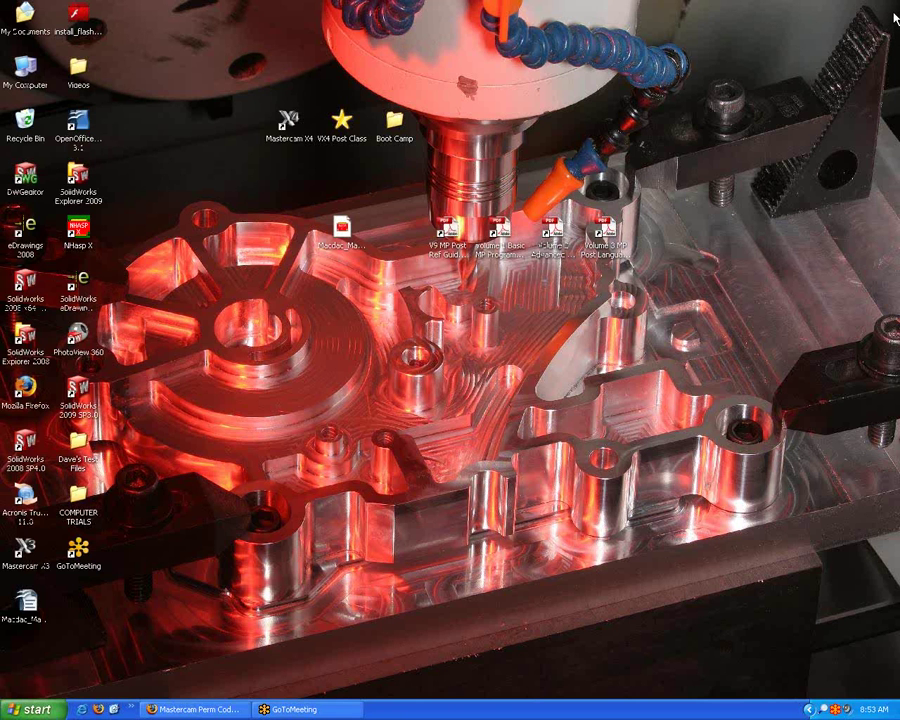